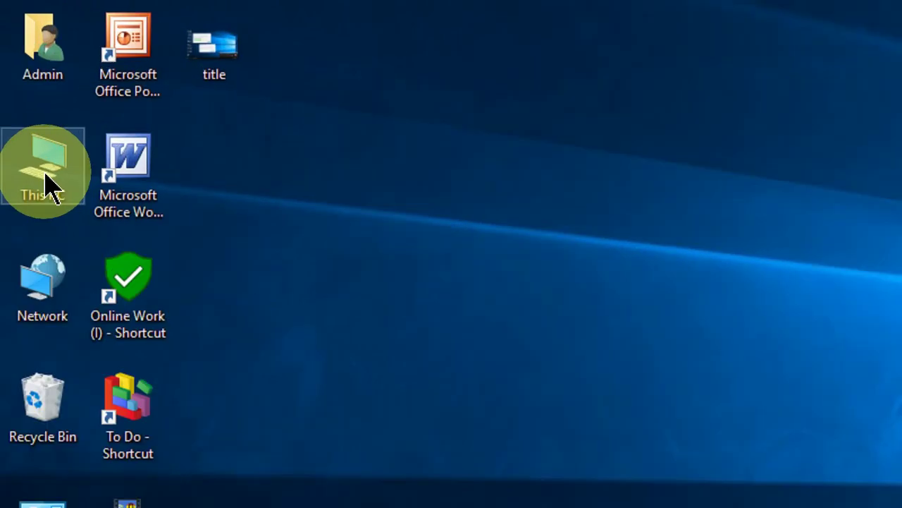
Step: Open the folder C:\Program Files\TechSmith\Camtasia Studio 8 in File Explorer
double_click(46, 180)
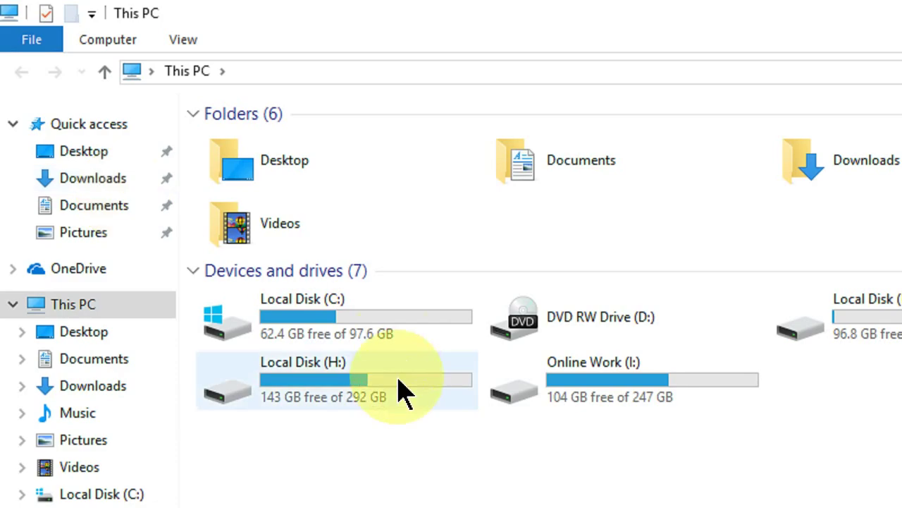
click(386, 329)
double_click(386, 329)
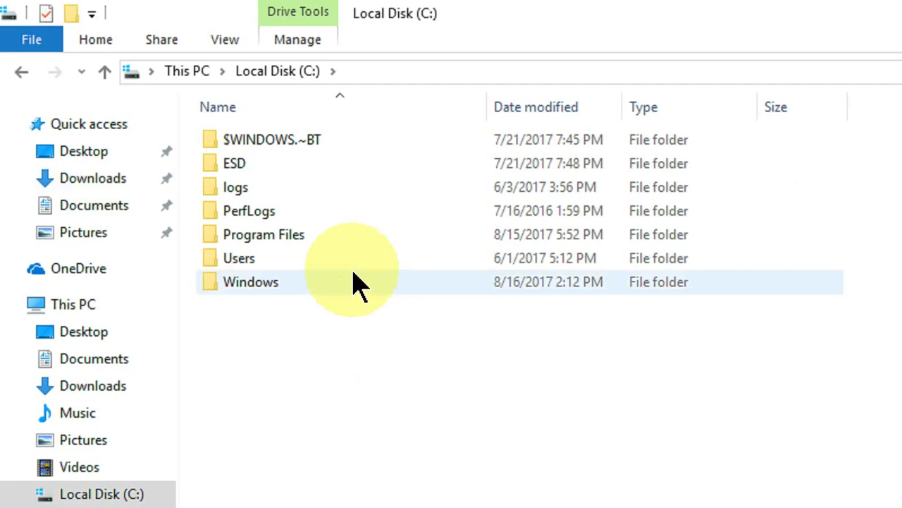
click(328, 243)
double_click(328, 244)
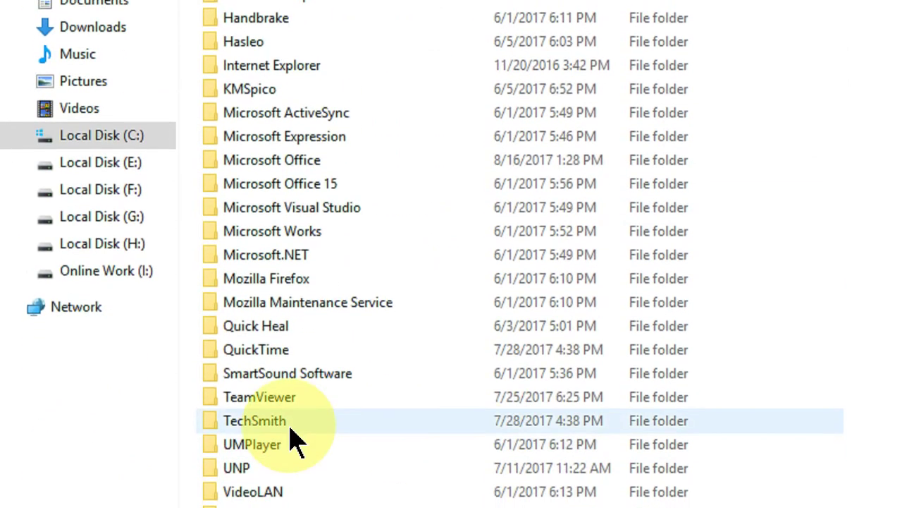
double_click(288, 423)
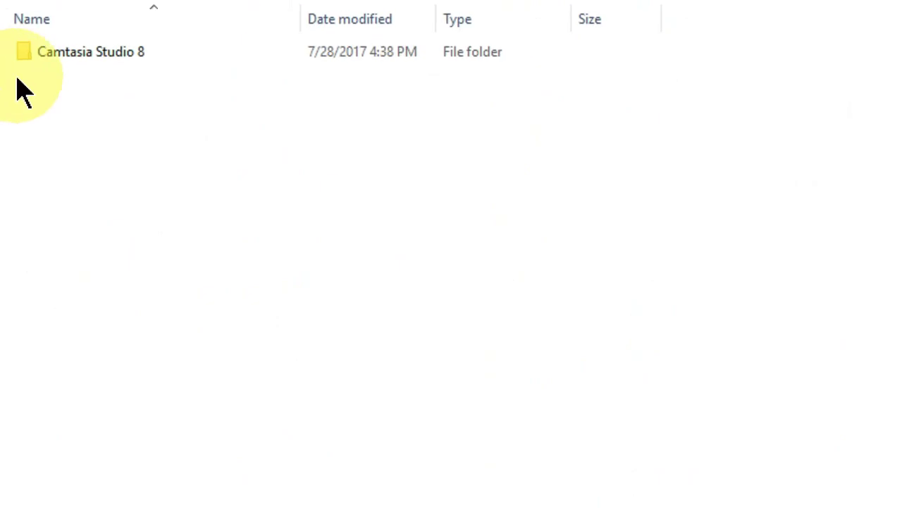
double_click(98, 71)
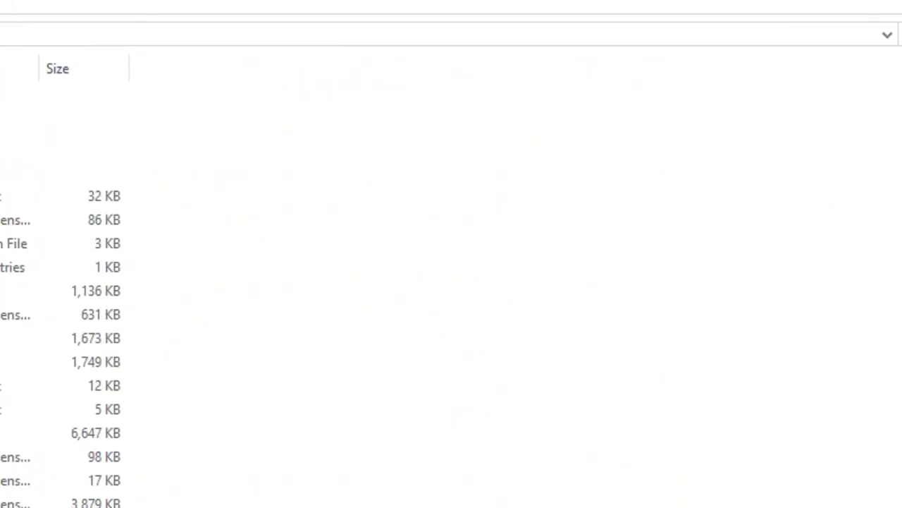
Step: Search the Camtasia Studio 8 folder for "camrecorder" and open the compatibility properties of the CamRecorder application
click(865, 49)
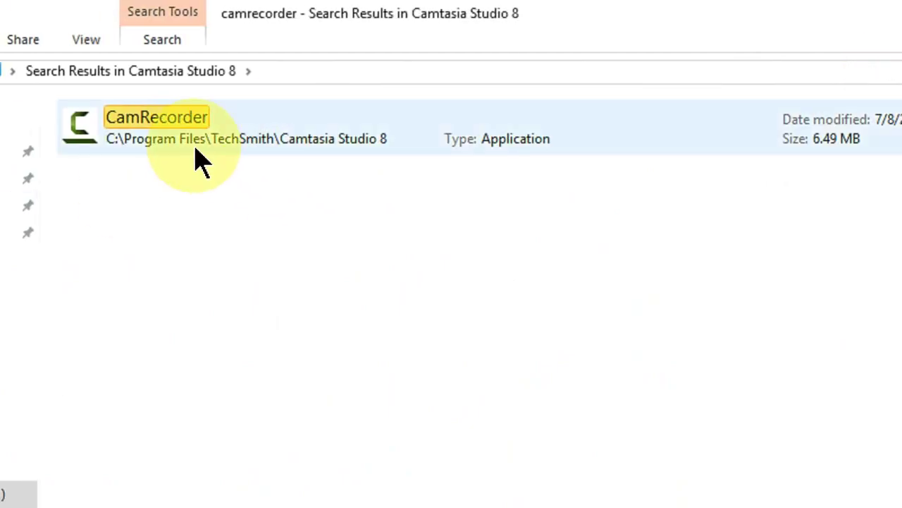
right_click(152, 125)
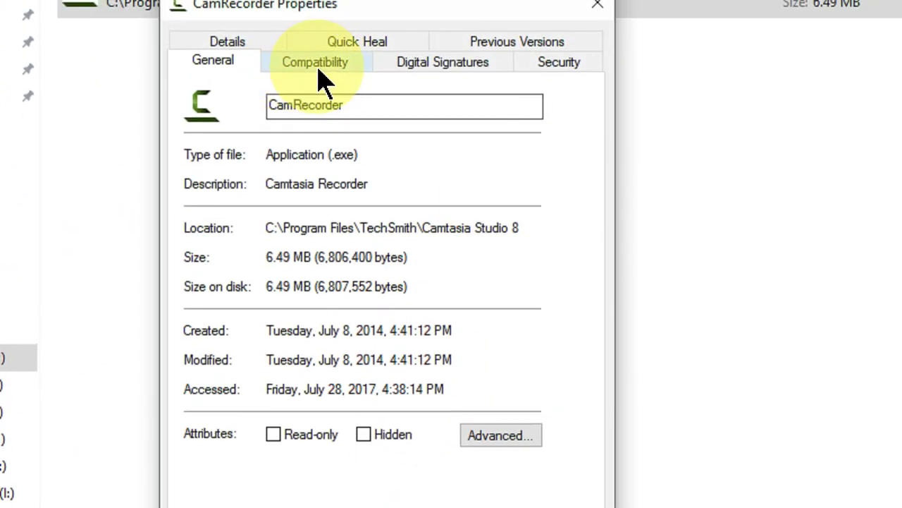
click(318, 68)
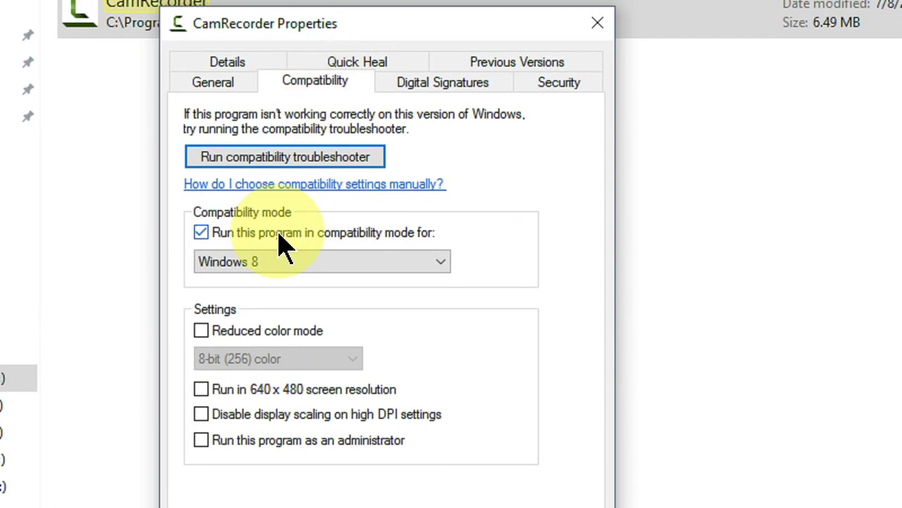
Step: Set CamRecorder to run in compatibility mode for Windows 8, apply the properties, and close the search results window
click(237, 237)
click(240, 236)
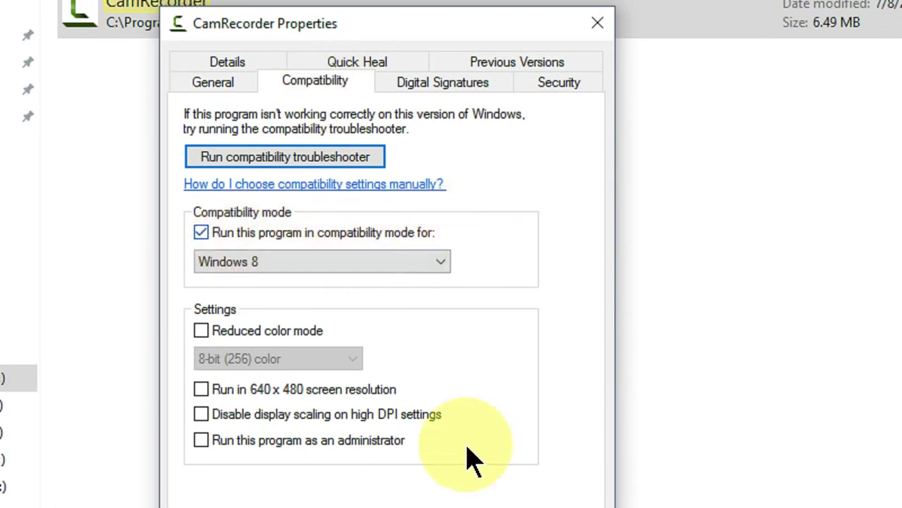
click(566, 492)
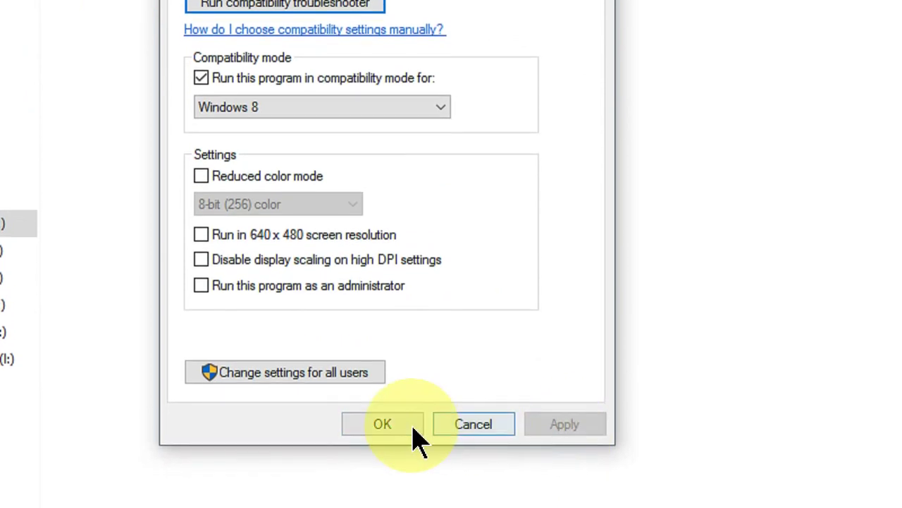
click(382, 490)
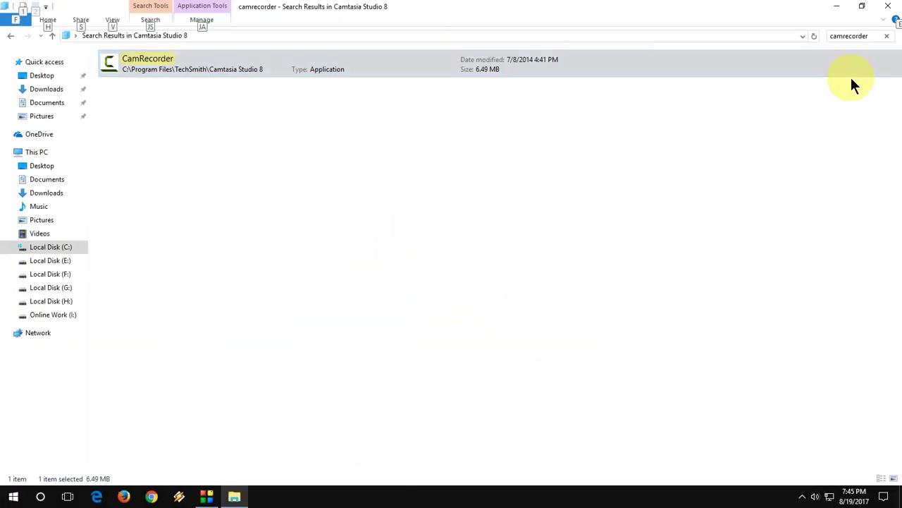
click(888, 7)
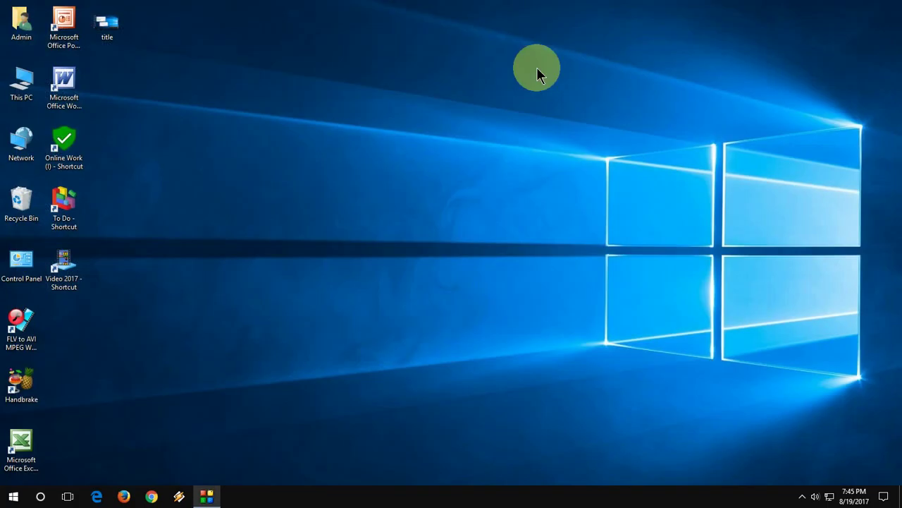
right_click(456, 76)
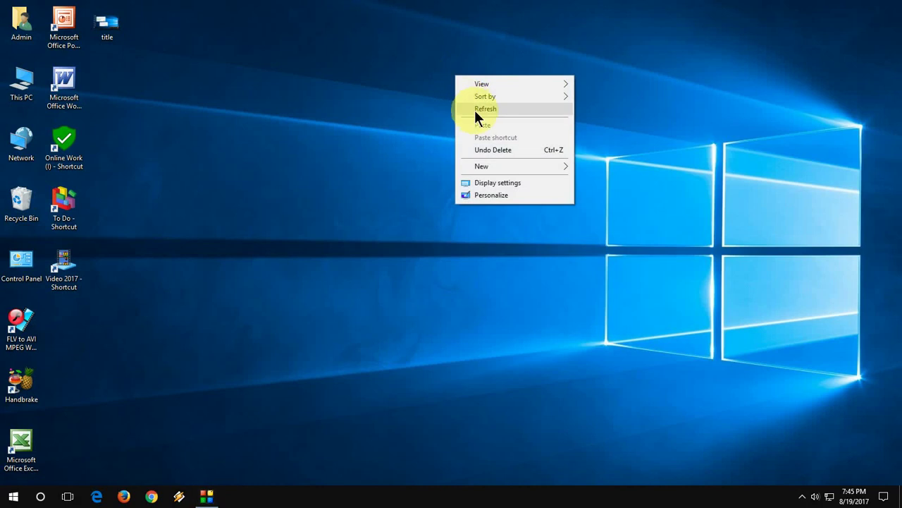
click(476, 110)
right_click(375, 100)
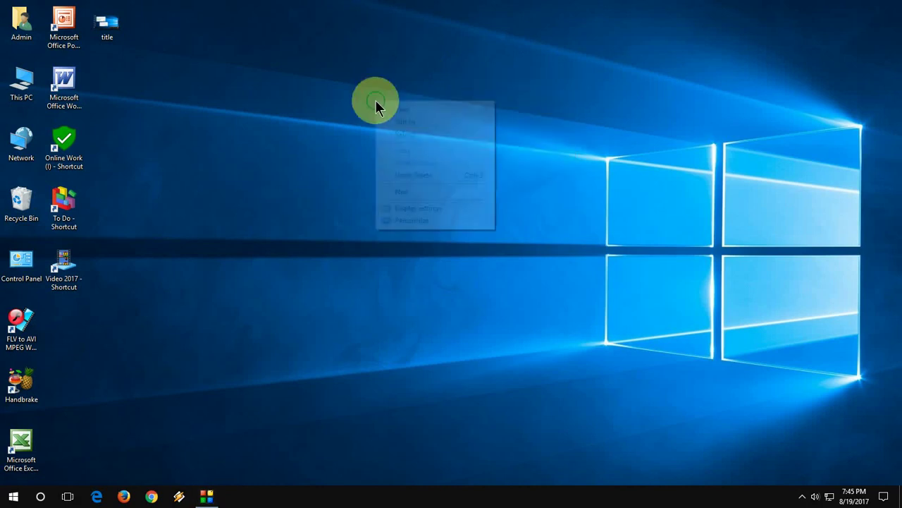
click(399, 135)
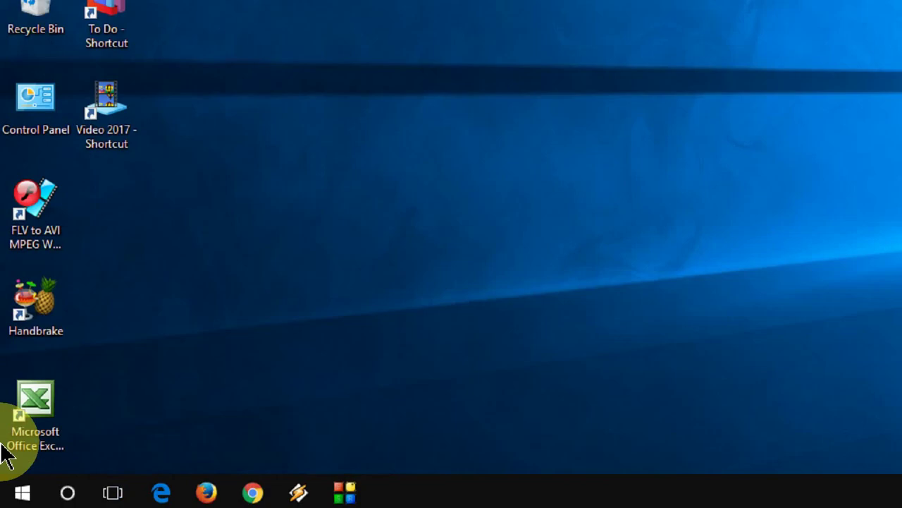
Step: Search for and open Event Viewer, then display the Application log under Windows Logs
key(super)
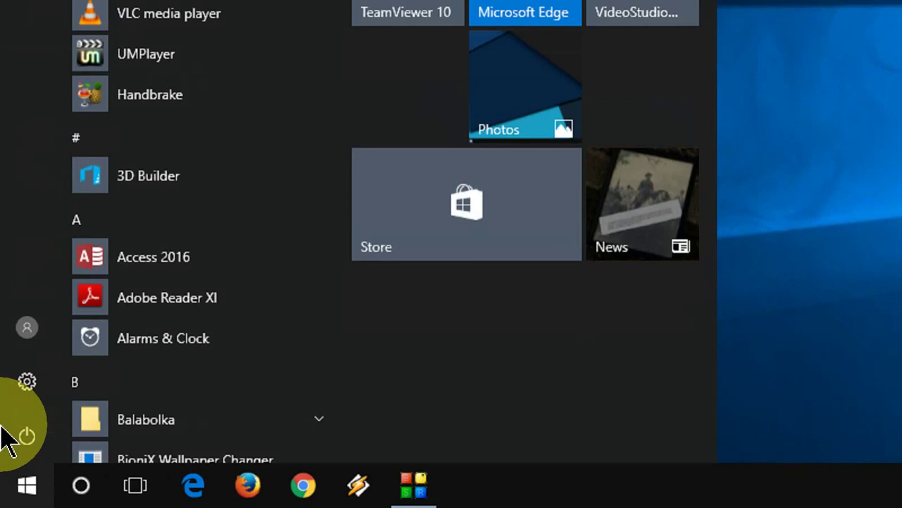
text(event v)
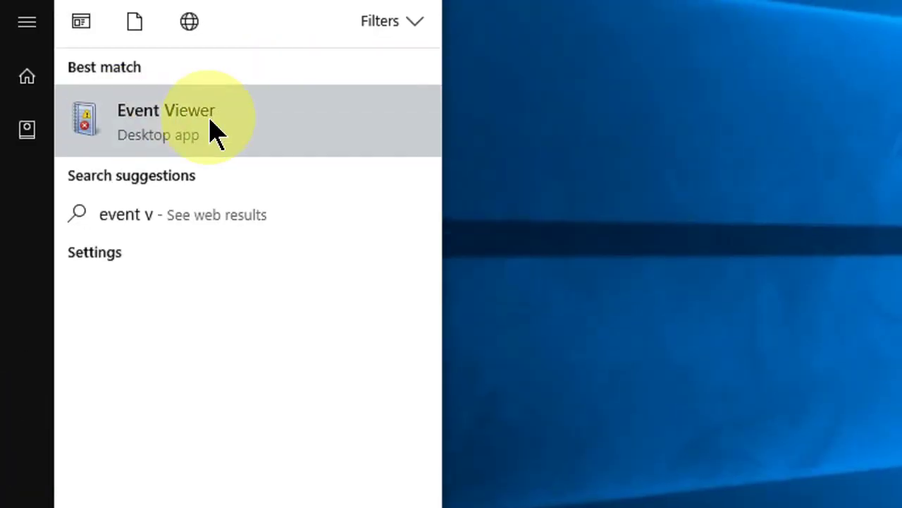
click(263, 104)
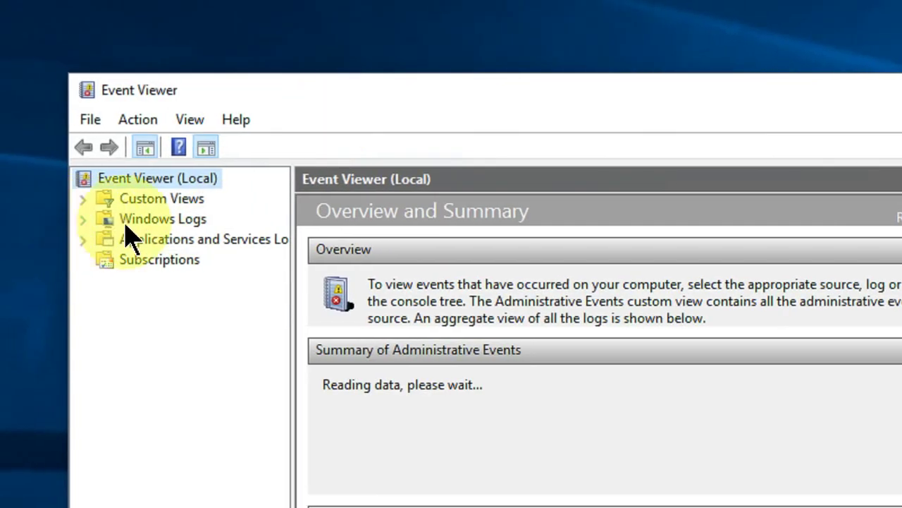
click(83, 220)
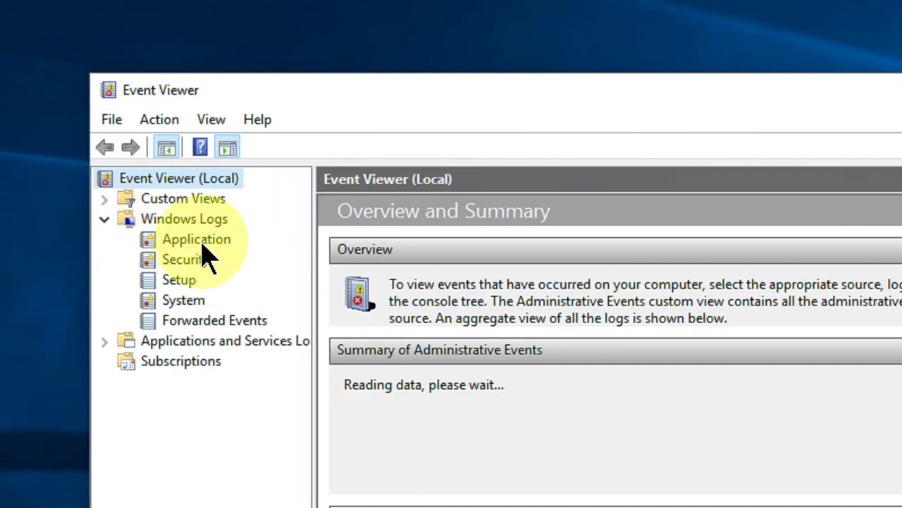
click(205, 246)
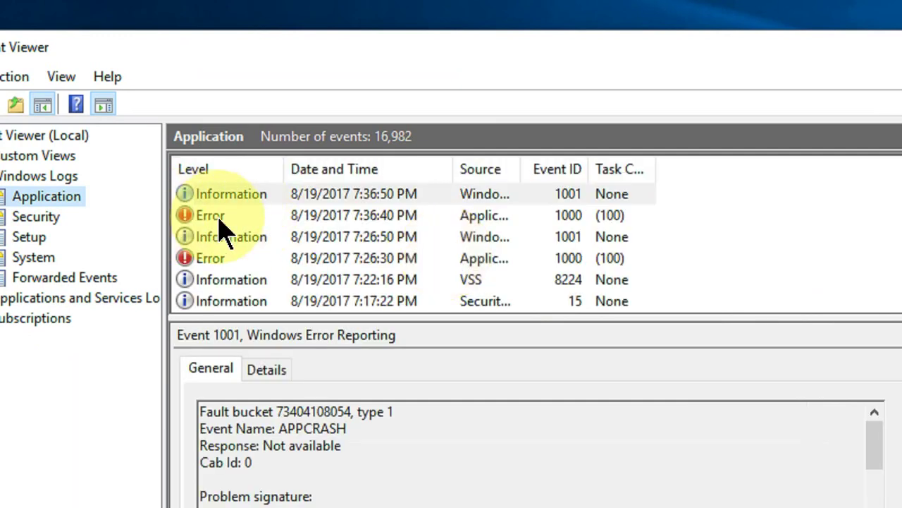
Step: Examine the application error logged at 7:36:40 PM and highlight its faulting module name in the general details
click(219, 218)
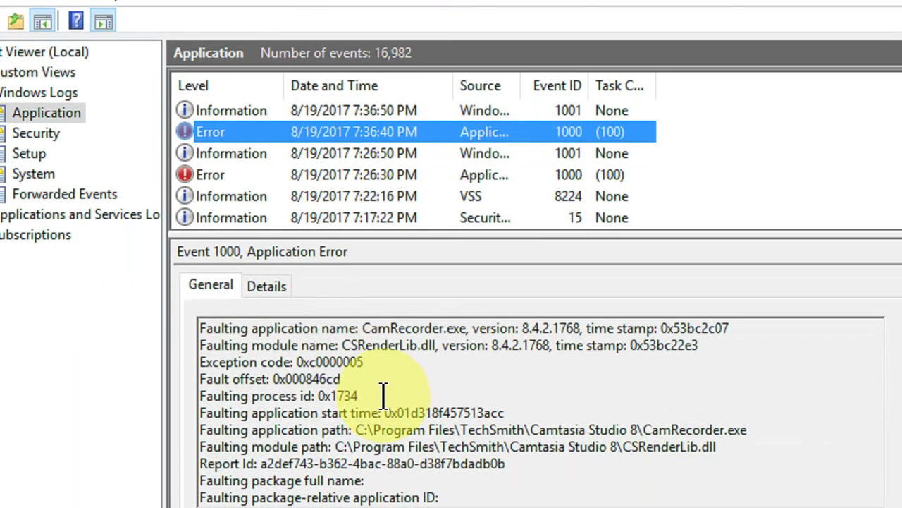
double_click(436, 345)
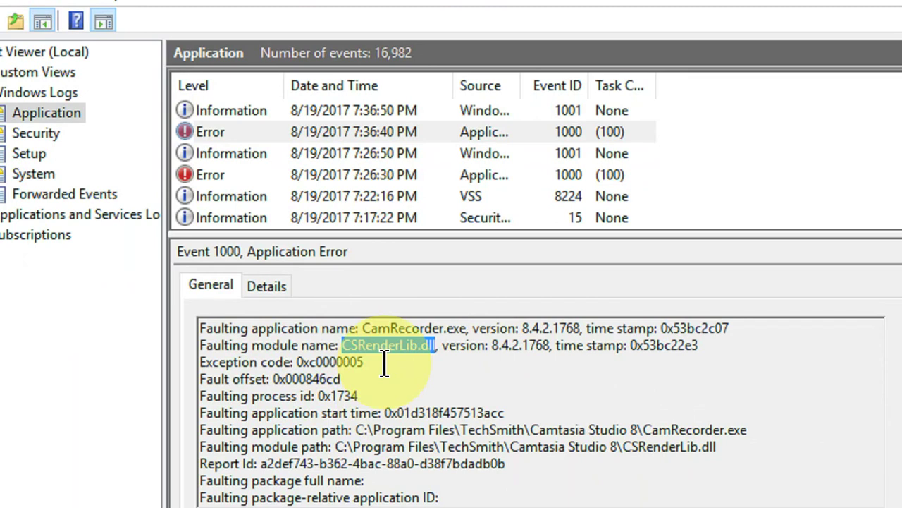
click(384, 364)
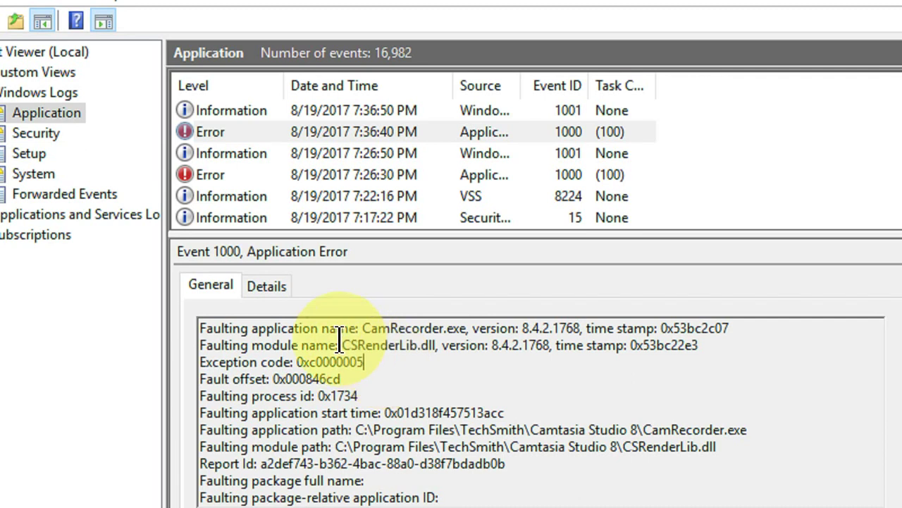
drag(342, 344, 430, 345)
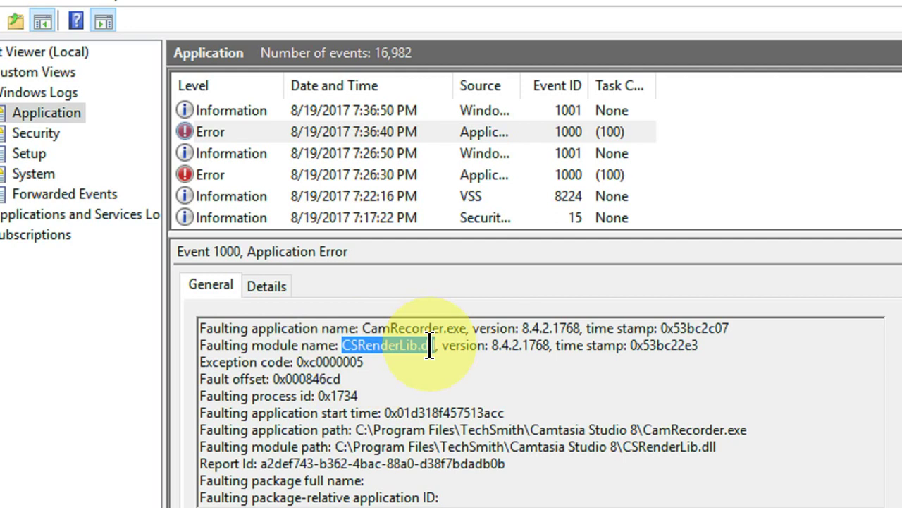
drag(430, 345, 436, 345)
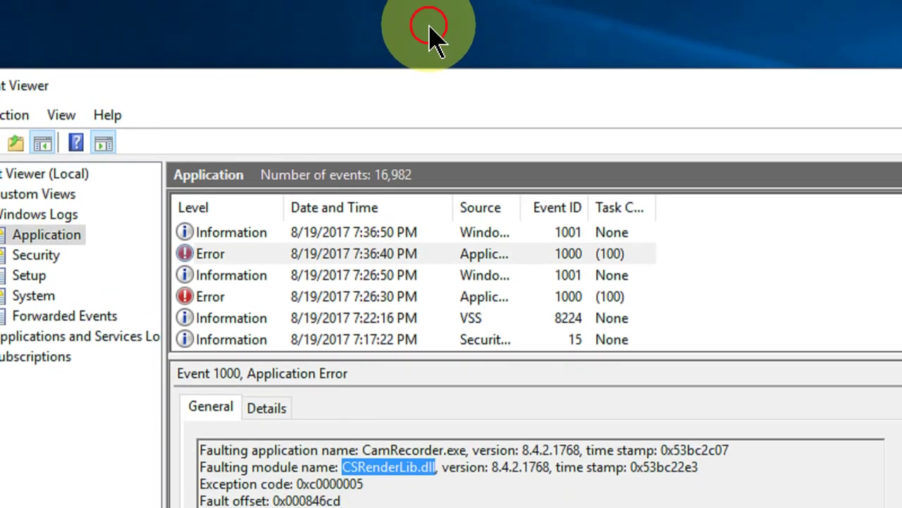
Step: Close Event Viewer and refresh the desktop
click(429, 28)
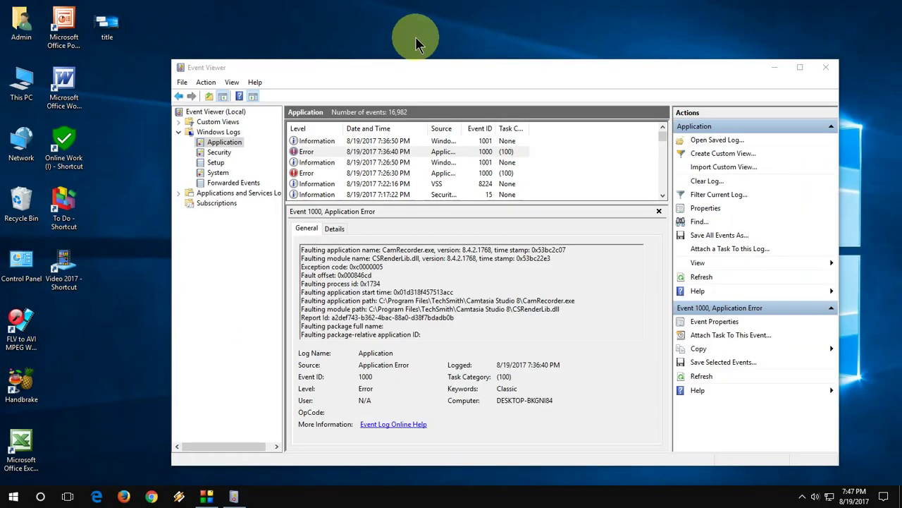
click(828, 65)
right_click(396, 117)
click(426, 151)
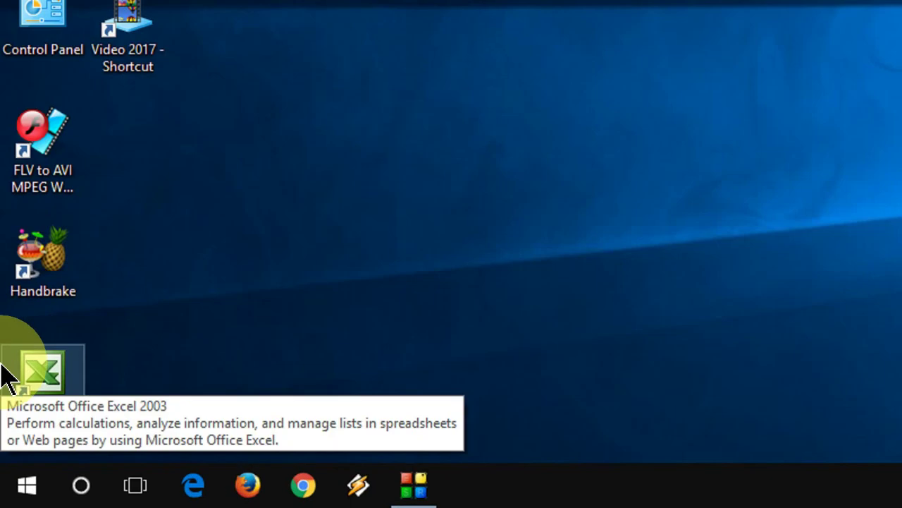
Step: Search Windows for the advanced system settings and open the System Properties dialog
key(super)
text(advac)
key(BackSpace)
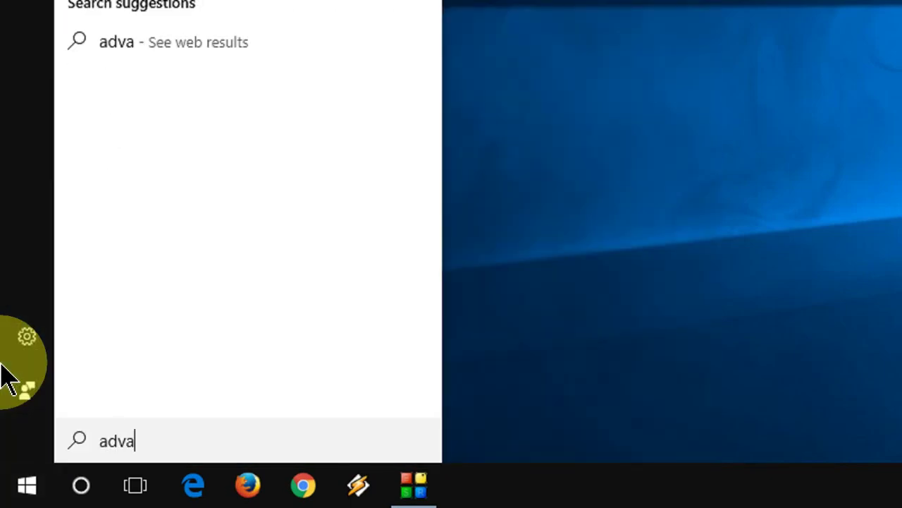
text(nce)
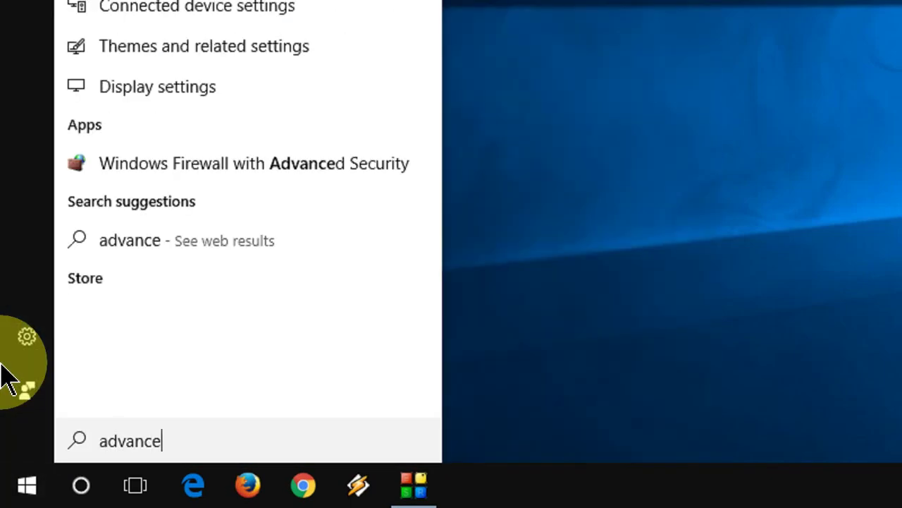
text( sysrtem)
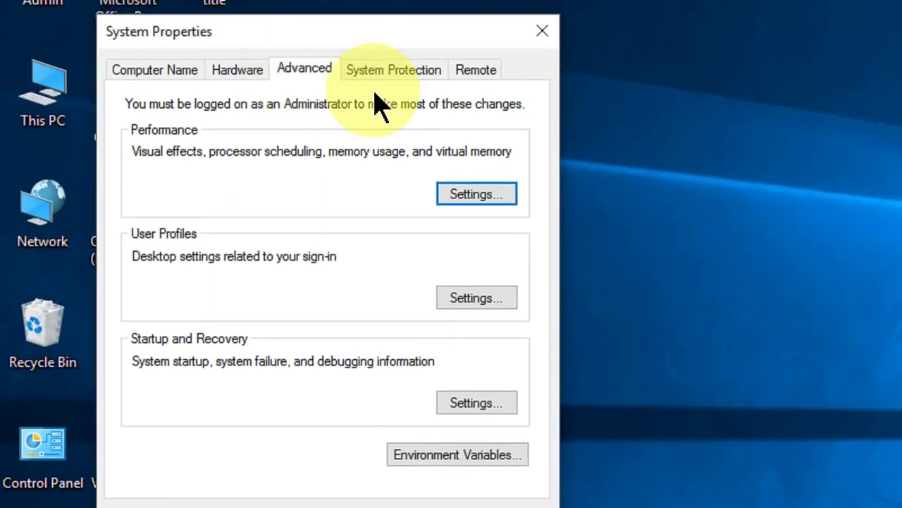
Step: In the performance settings, turn on Data Execution Prevention for all programs and services except selected ones
click(480, 197)
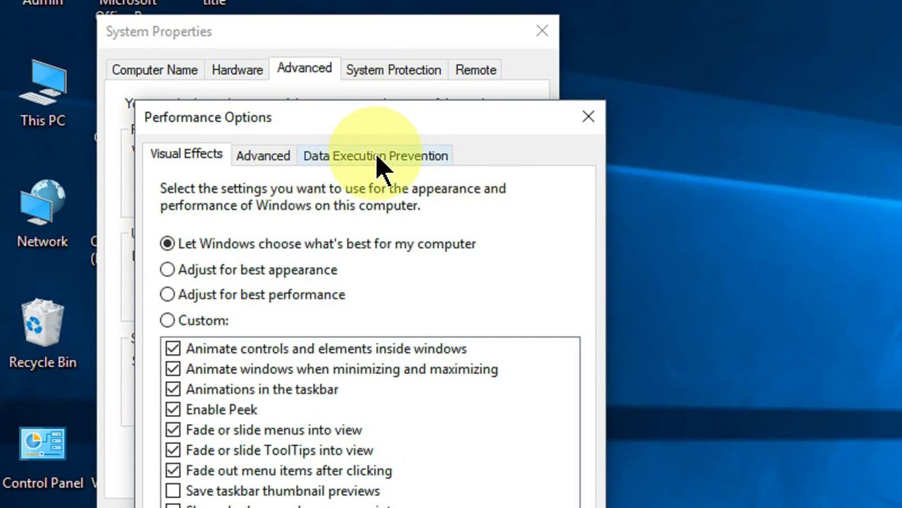
click(369, 163)
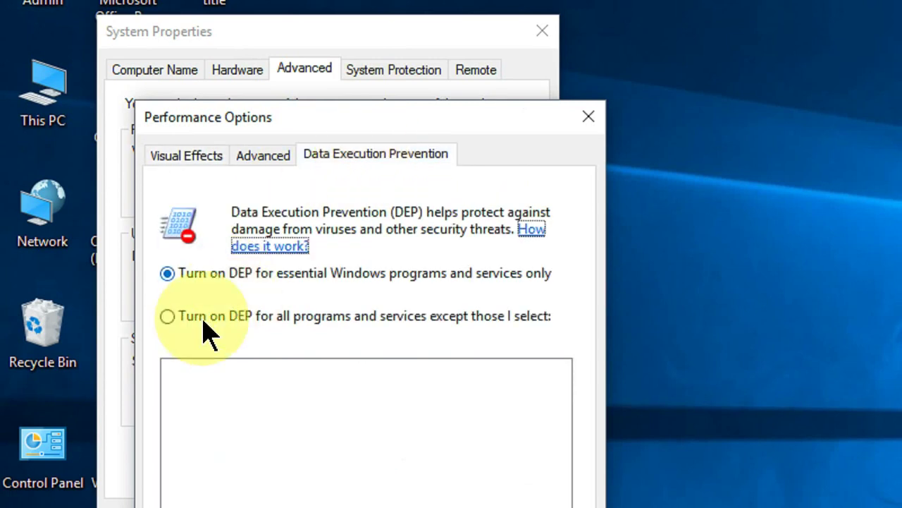
click(168, 318)
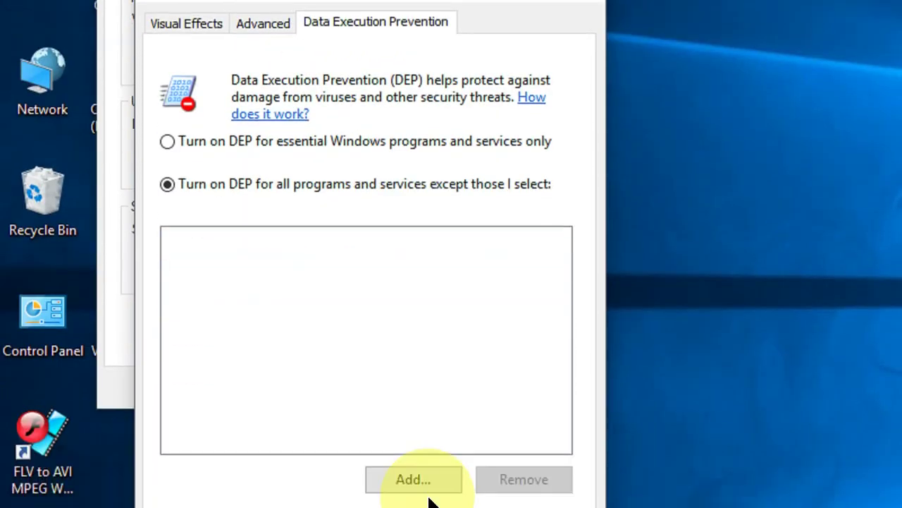
Step: Start adding a Data Execution Prevention exception and choose CamRecorder.exe as the executable file
click(420, 481)
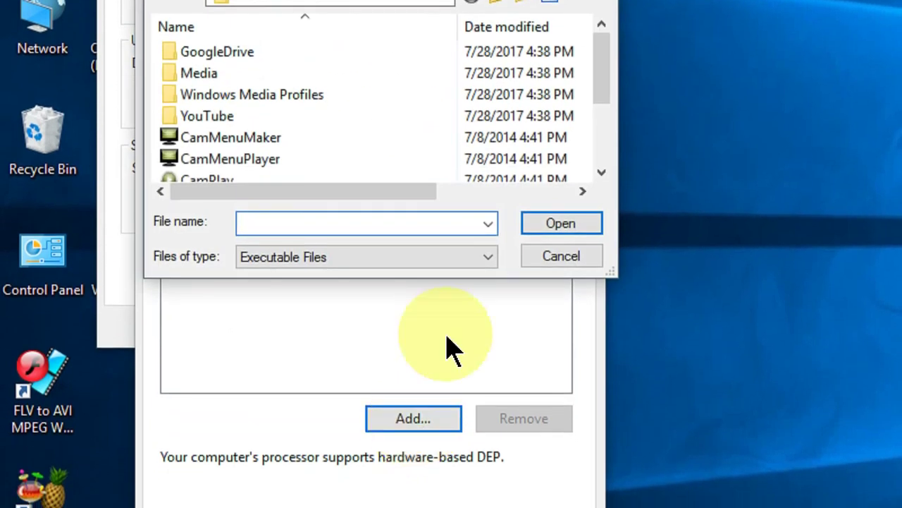
text(camm)
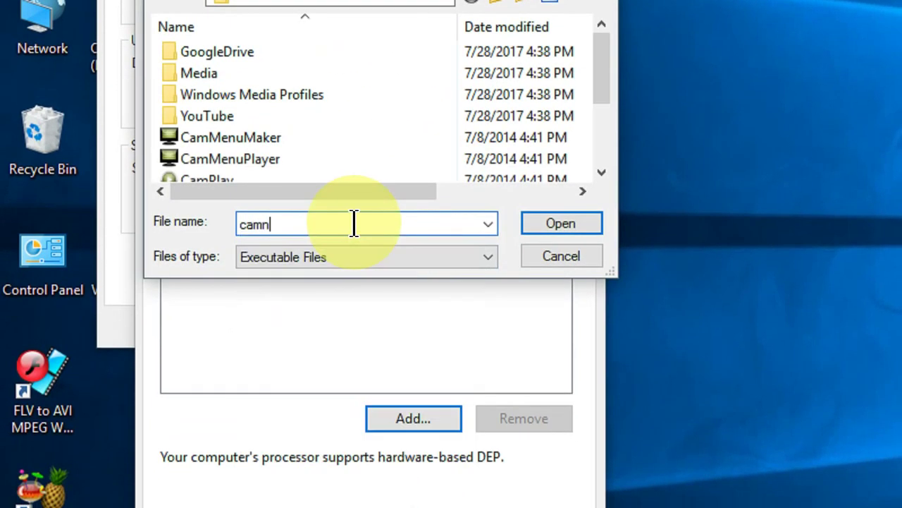
key(BackSpace)
text(re)
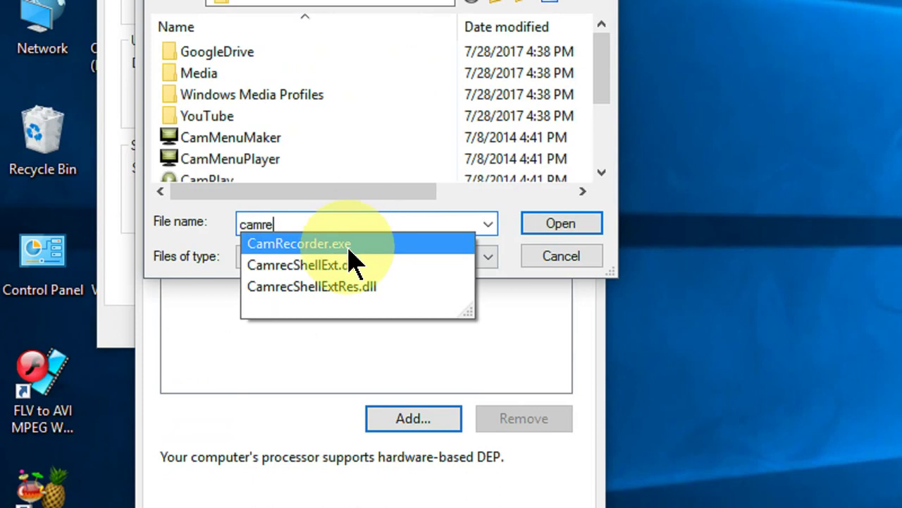
click(349, 247)
click(383, 226)
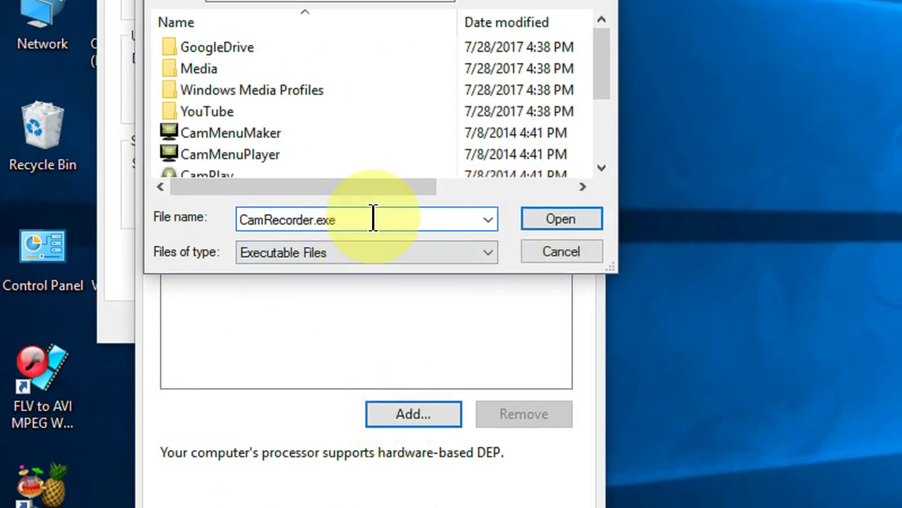
Step: Replace the file name of the exception being added with CamtasiaStudio.exe
double_click(241, 219)
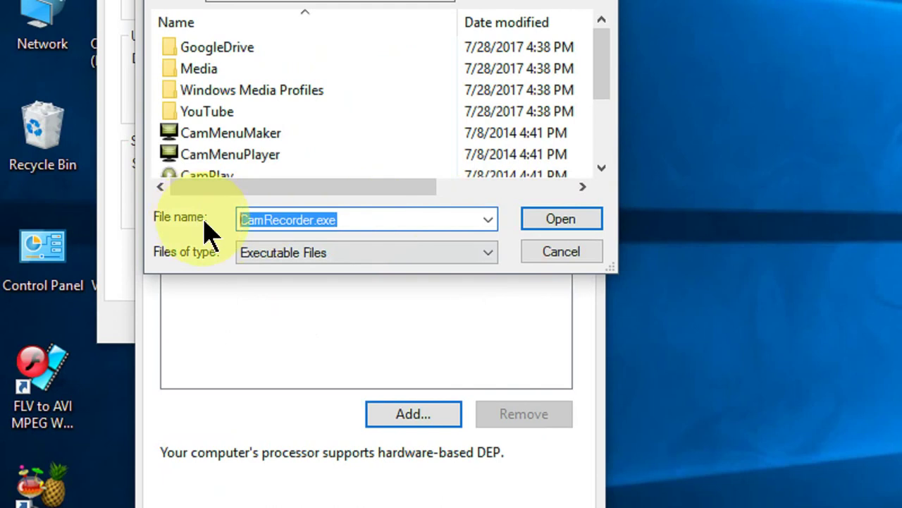
text(cams)
key(BackSpace)
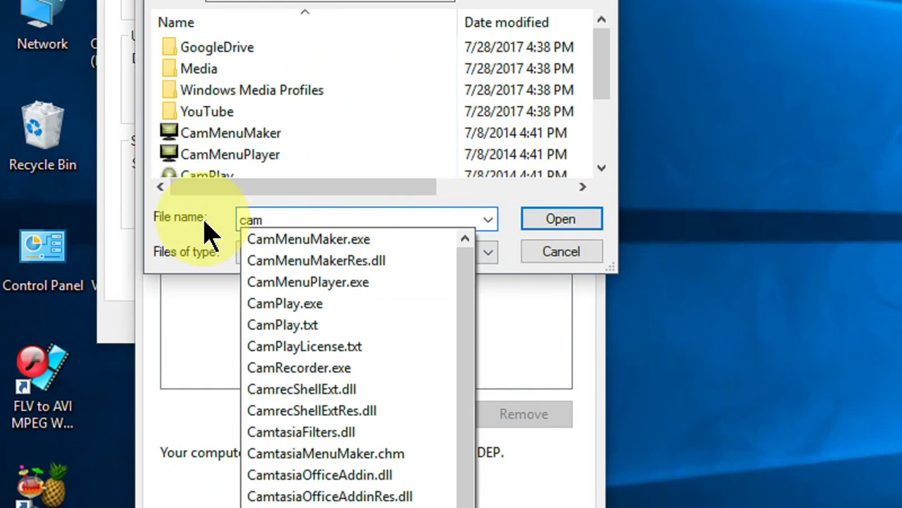
text(tasia)
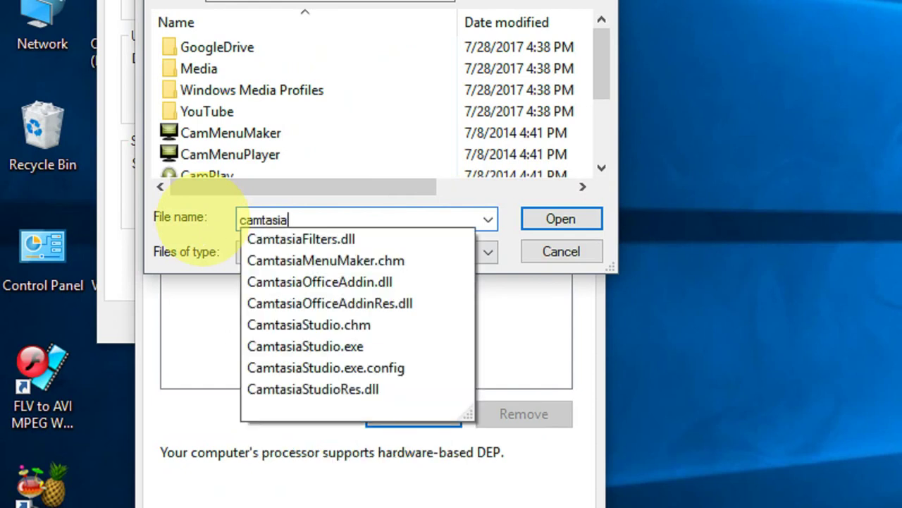
text(s)
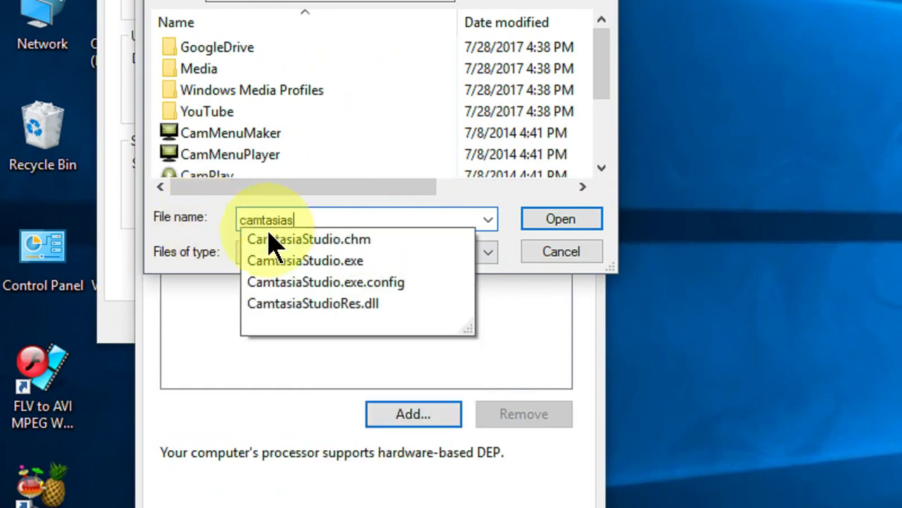
click(291, 260)
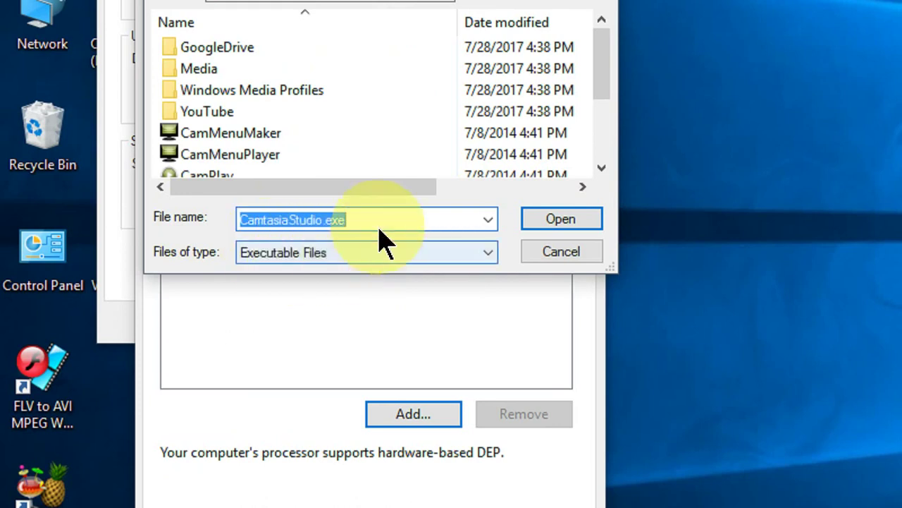
click(302, 223)
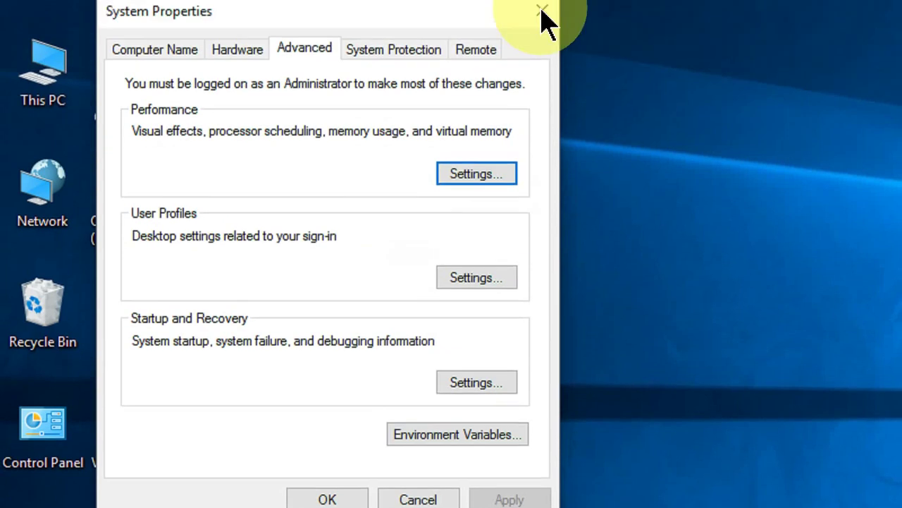
Step: Close the System Properties dialog and refresh the desktop
click(541, 12)
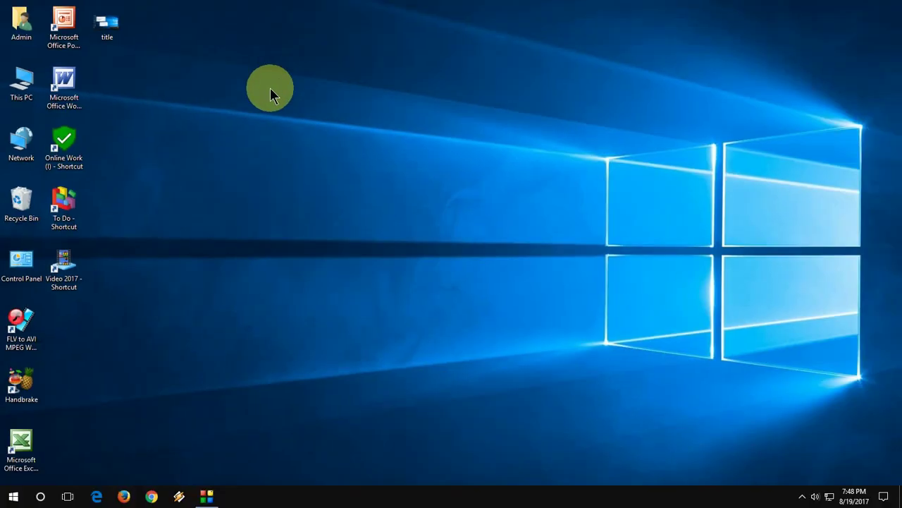
right_click(270, 88)
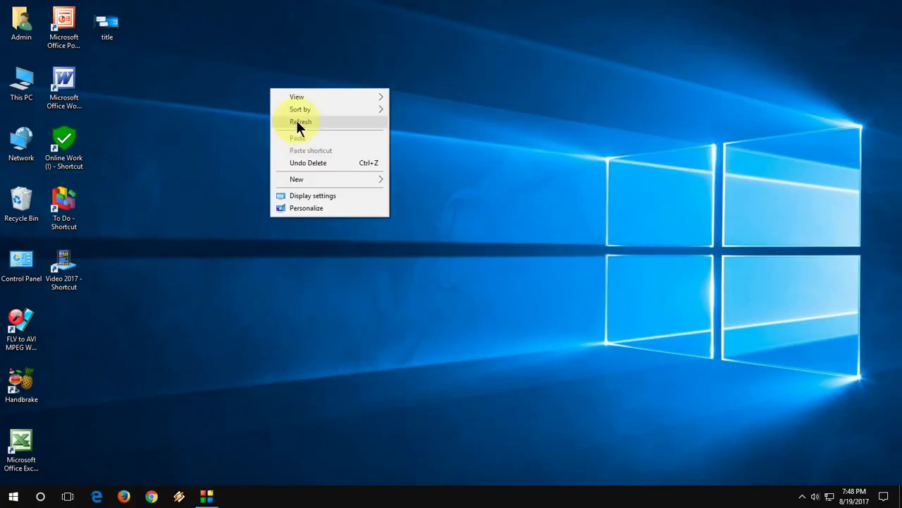
click(300, 120)
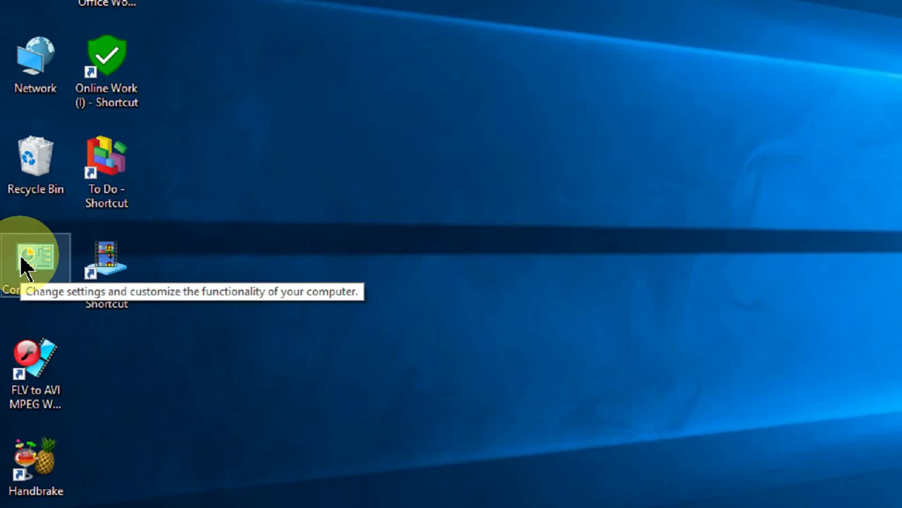
Step: Open Programs and Features from the Control Panel and select Camtasia Studio 8 in the installed programs list
click(13, 259)
double_click(25, 257)
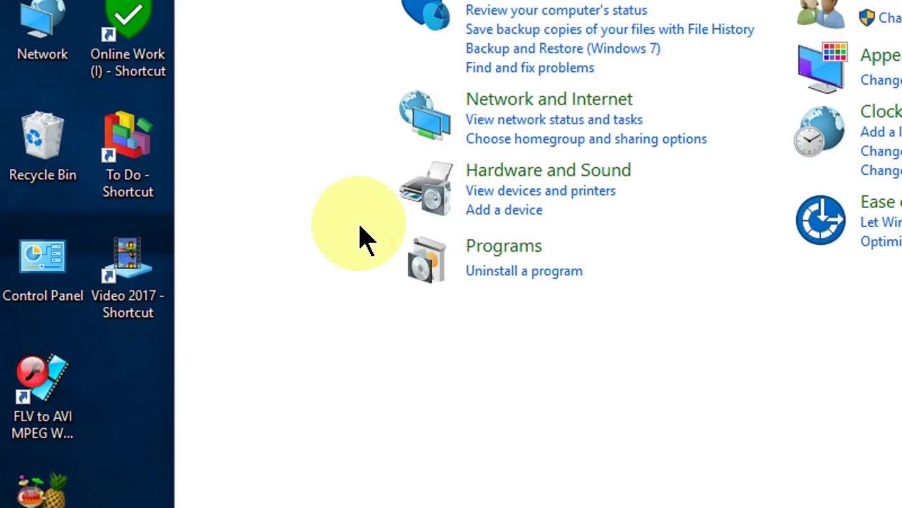
click(510, 251)
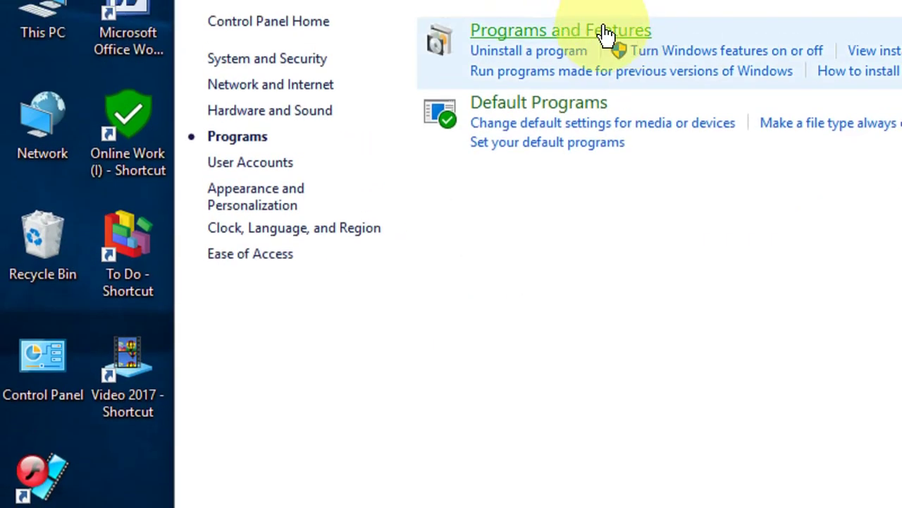
click(578, 73)
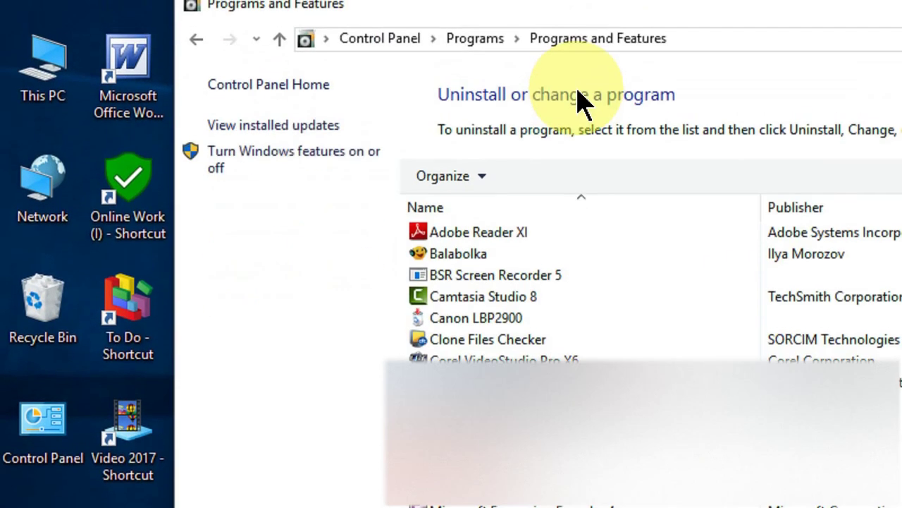
click(562, 308)
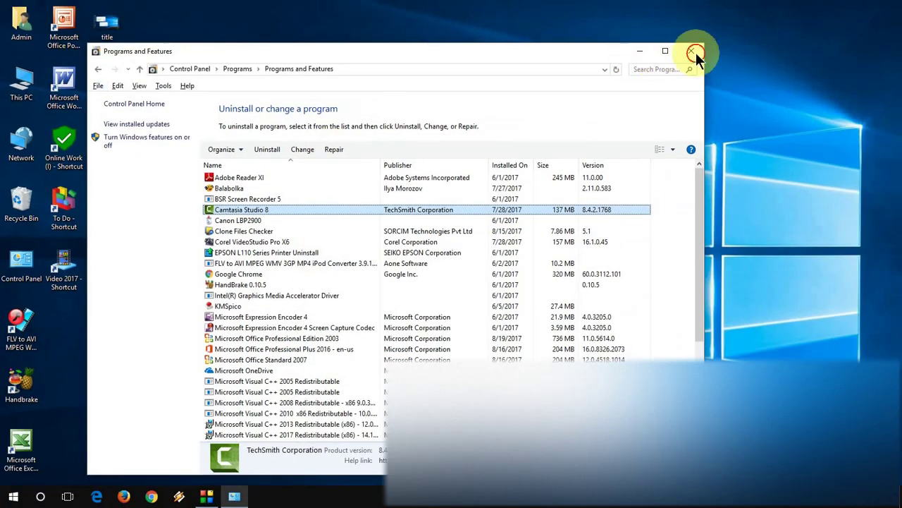
Step: Close the Programs and Features window and refresh the desktop
click(696, 58)
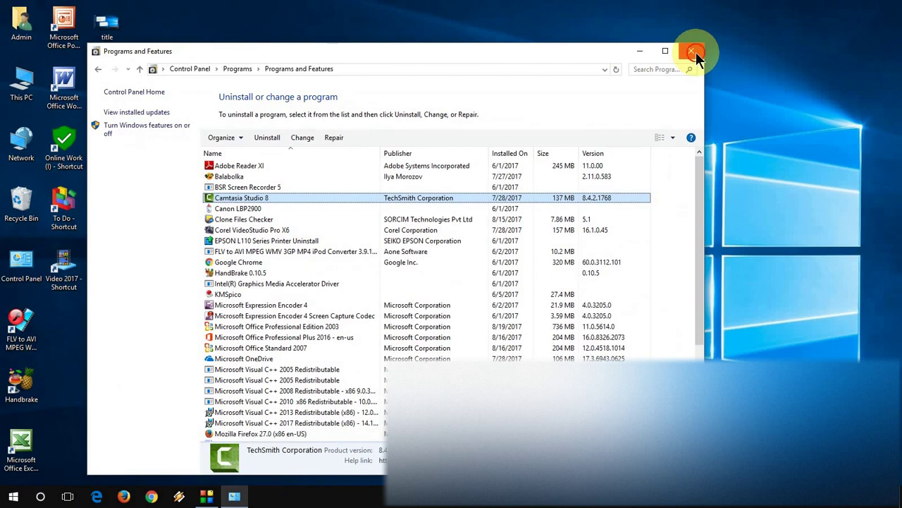
right_click(452, 104)
click(472, 138)
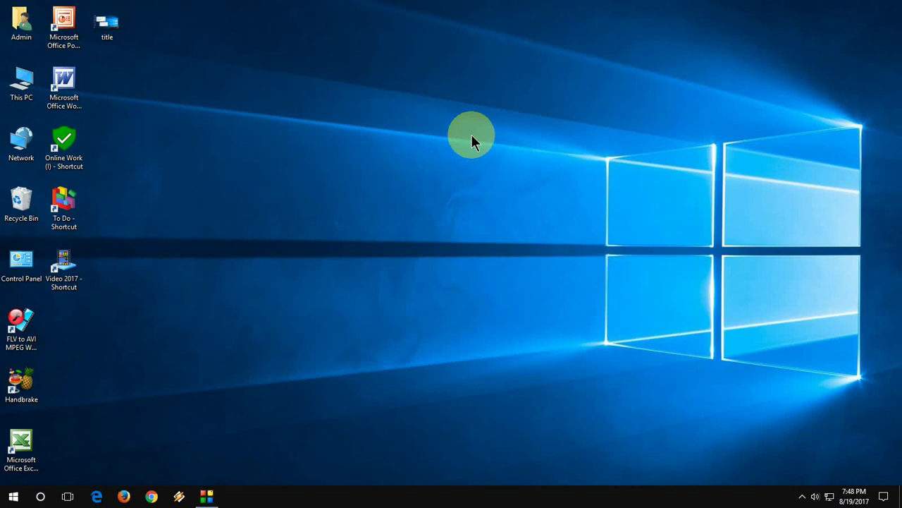
right_click(471, 134)
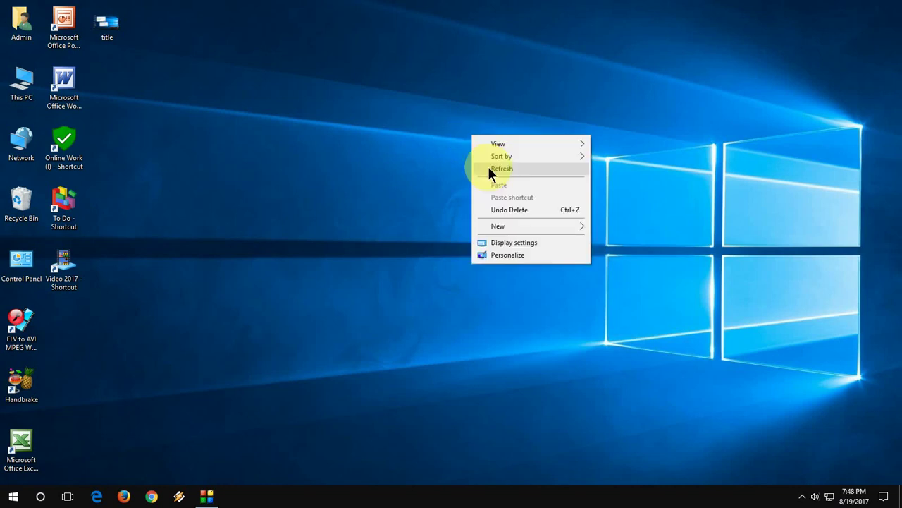
click(488, 167)
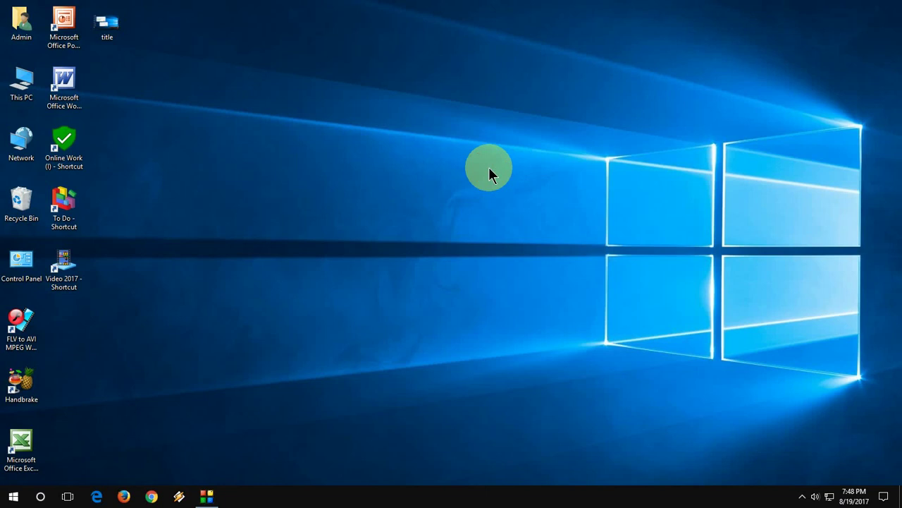